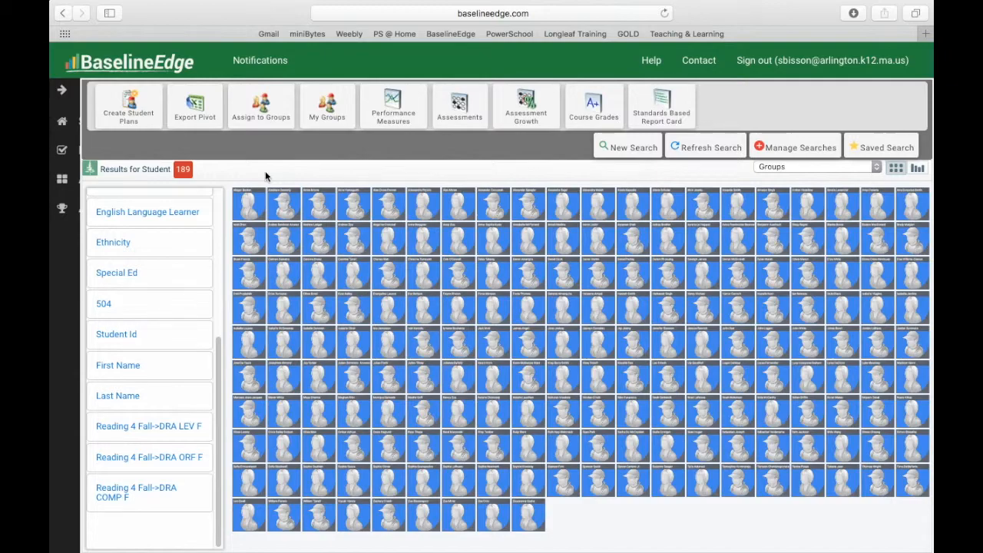
# Export the student results as a pivot file and open the downloaded PivotExport-3.csv in Excel.
pyautogui.click(198, 107)
pyautogui.moveTo(700, 530)
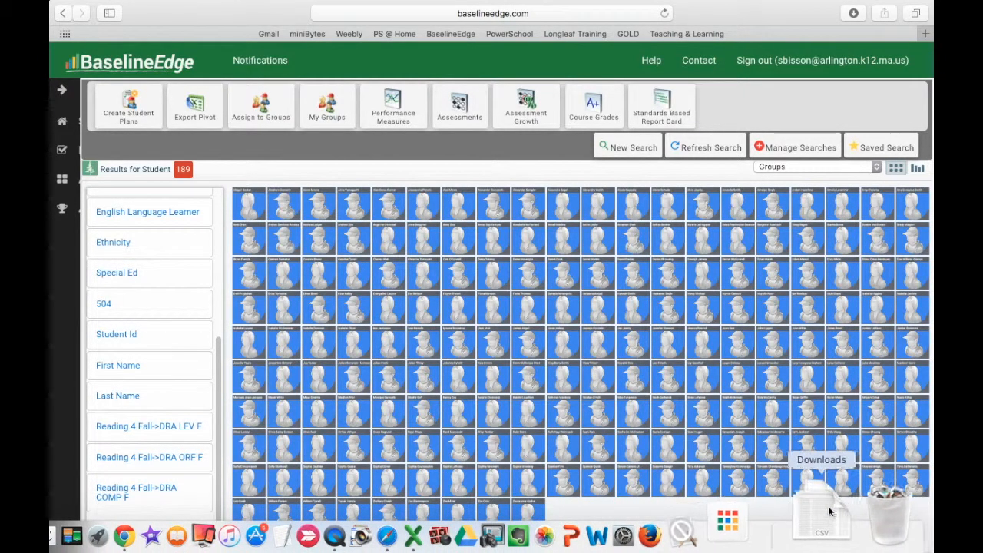
pyautogui.click(823, 516)
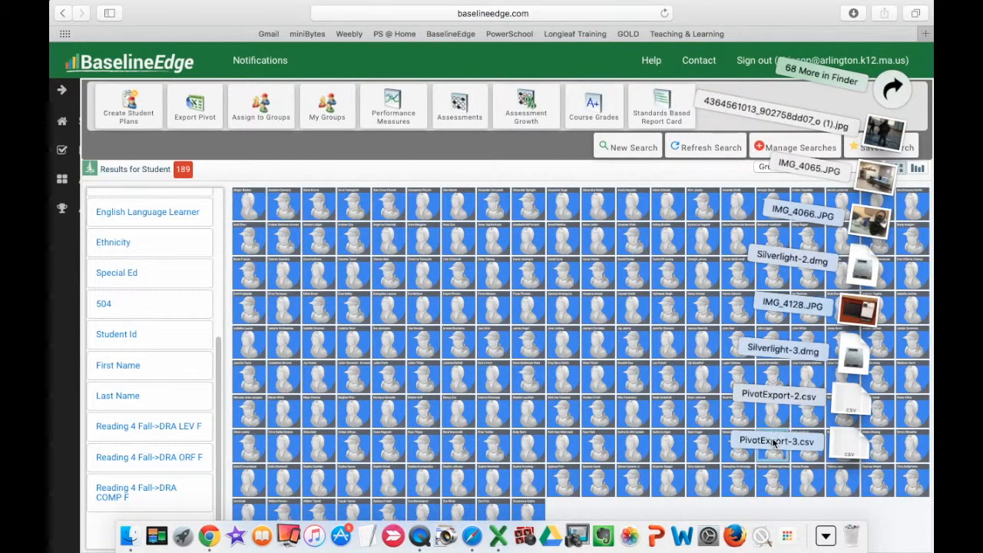
pyautogui.click(852, 449)
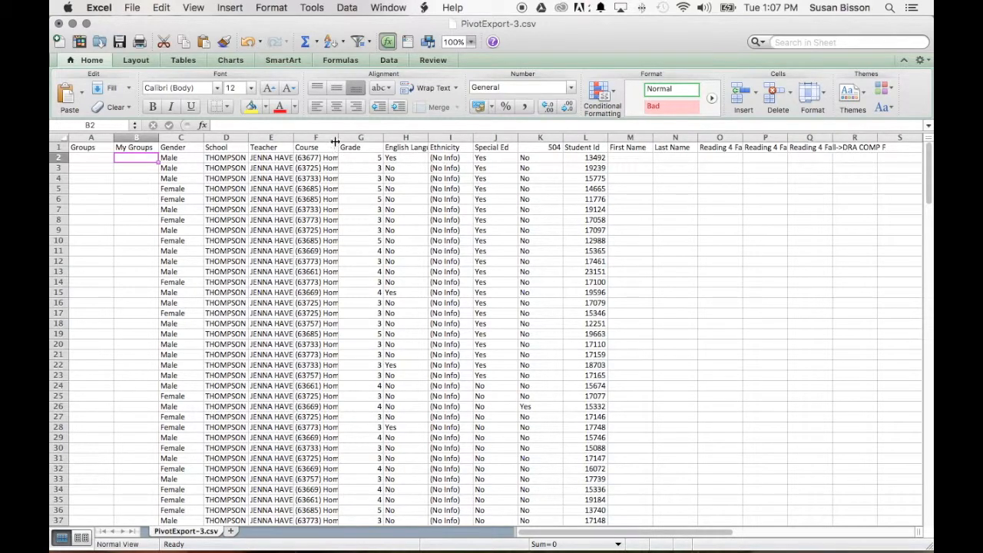
# Widen the Course and Teacher columns to show more of their contents.
pyautogui.moveTo(339, 138); pyautogui.dragTo(498, 126)
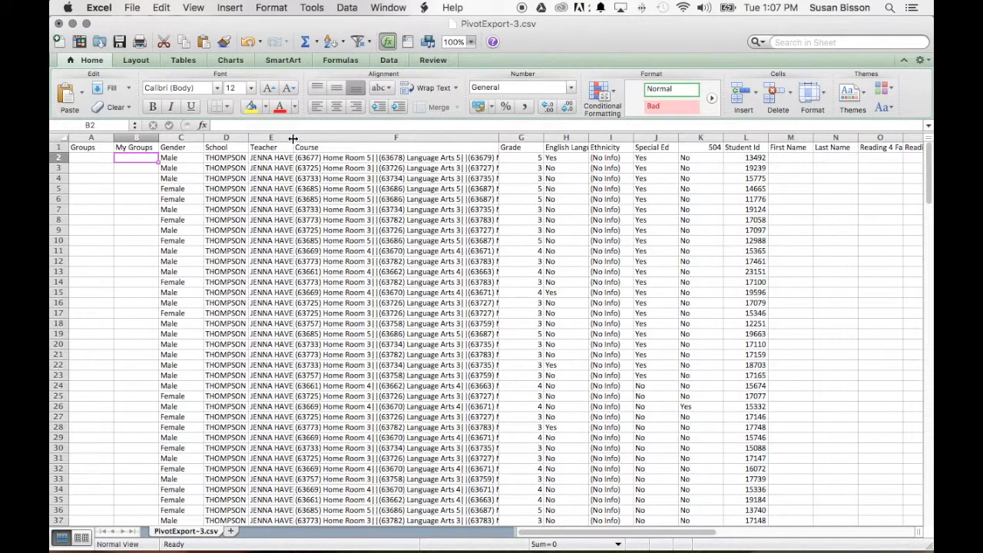
pyautogui.moveTo(294, 138); pyautogui.dragTo(442, 128)
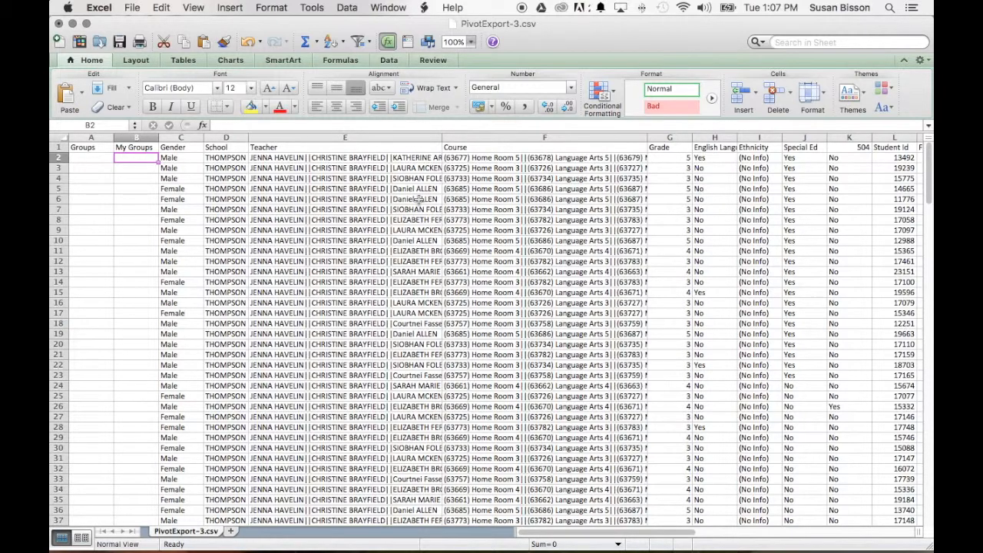
# Replace the entry in the first Teacher cell, E2, with a single teacher's full name.
pyautogui.moveTo(259, 157); pyautogui.dragTo(421, 162)
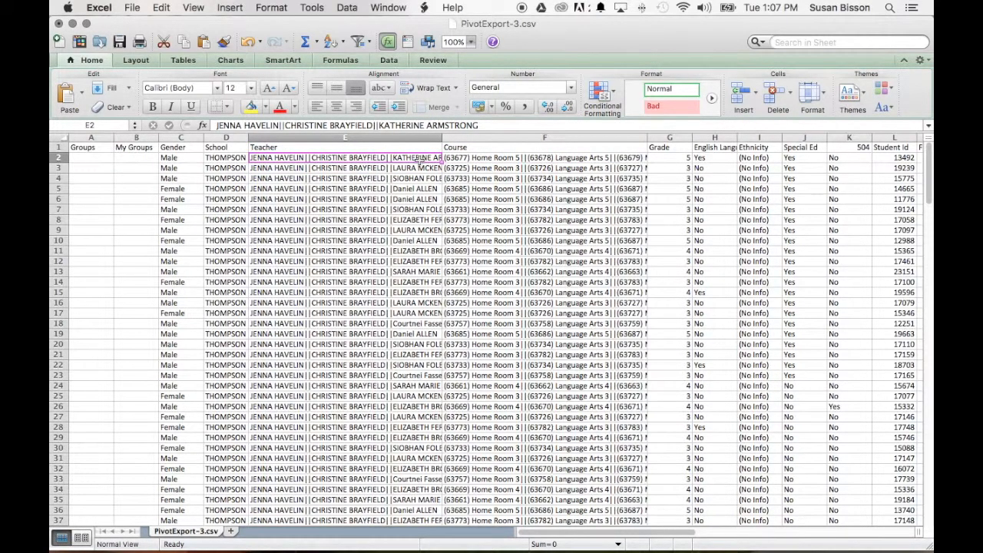
pyautogui.doubleClick(421, 161)
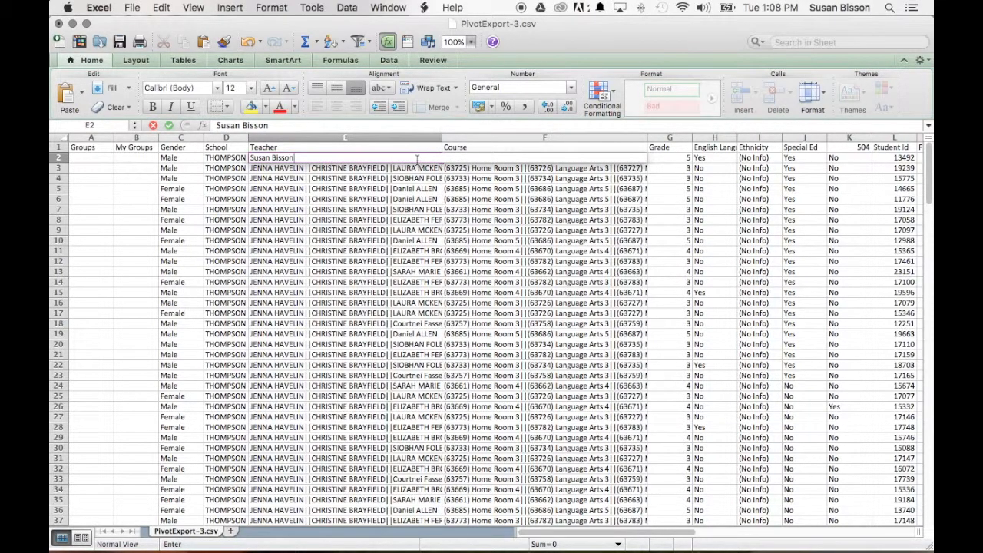
pyautogui.press('Return')
# Fill the teacher name from E2 down the whole Teacher column and autofit the column width.
pyautogui.click(375, 159)
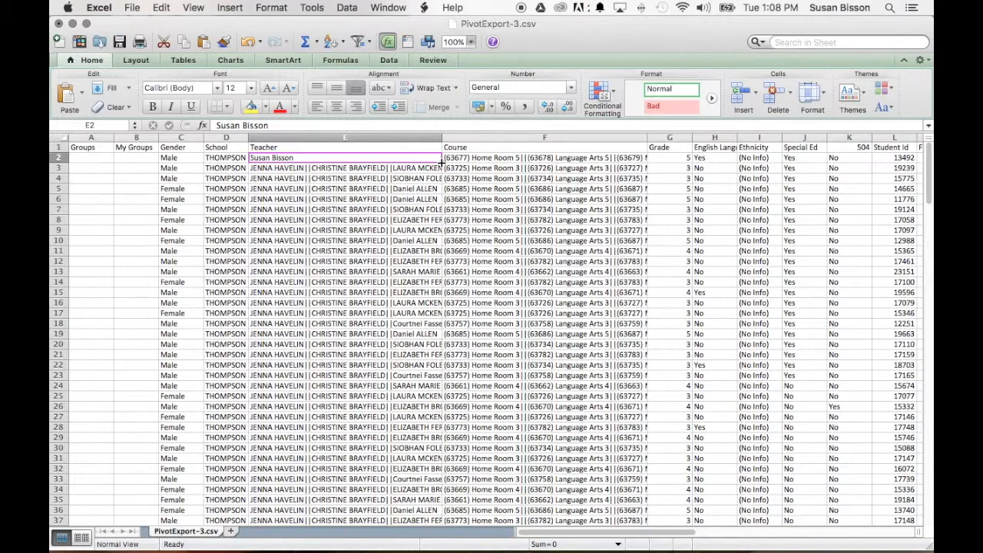
pyautogui.doubleClick(441, 161)
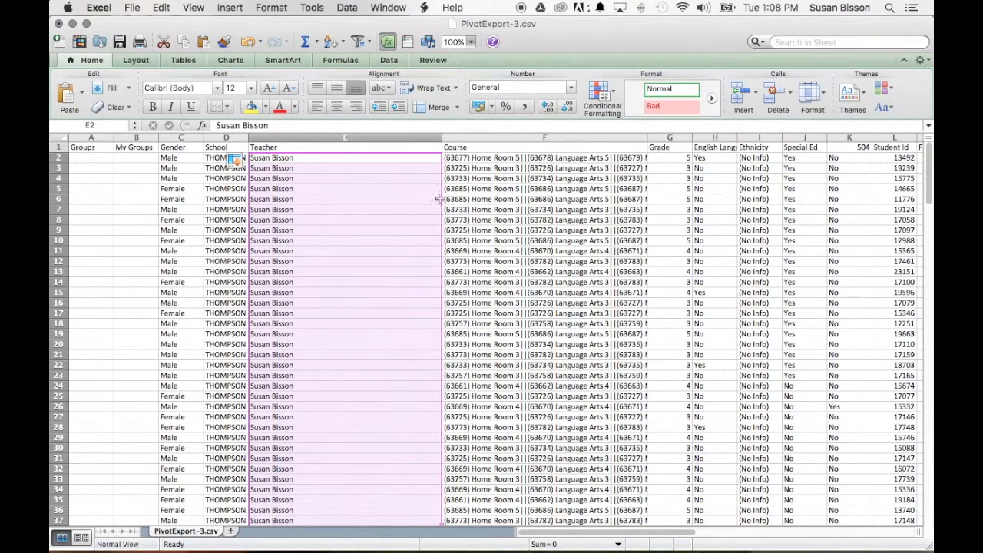
pyautogui.moveTo(930, 185); pyautogui.dragTo(913, 146)
pyautogui.doubleClick(443, 137)
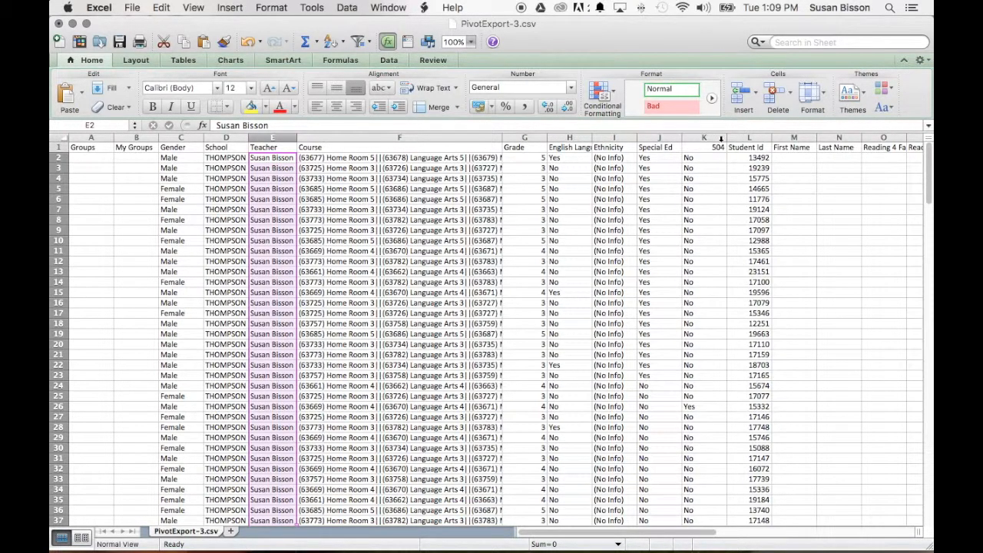
# Hide the columns from Grade through Student Id.
pyautogui.moveTo(517, 137); pyautogui.dragTo(737, 139)
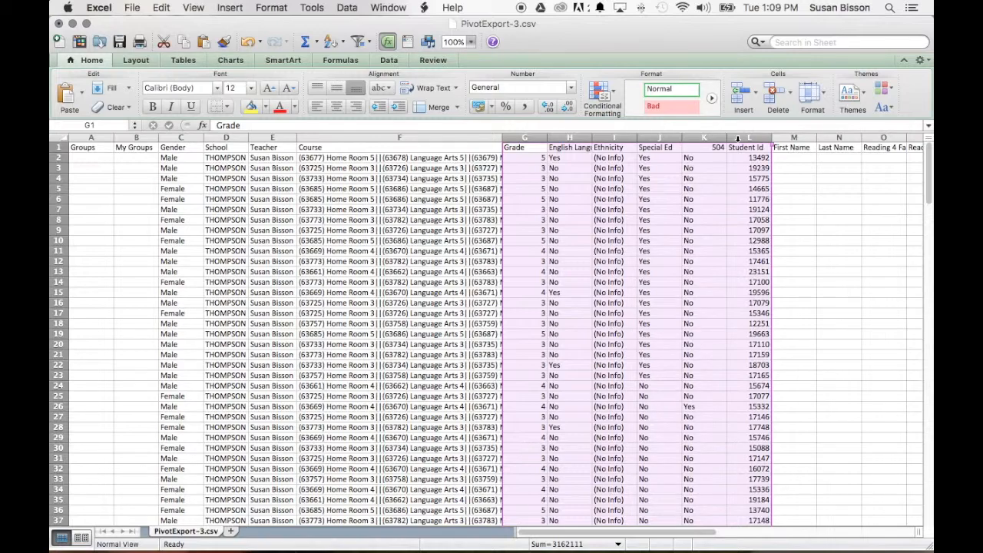
pyautogui.rightClick(737, 138)
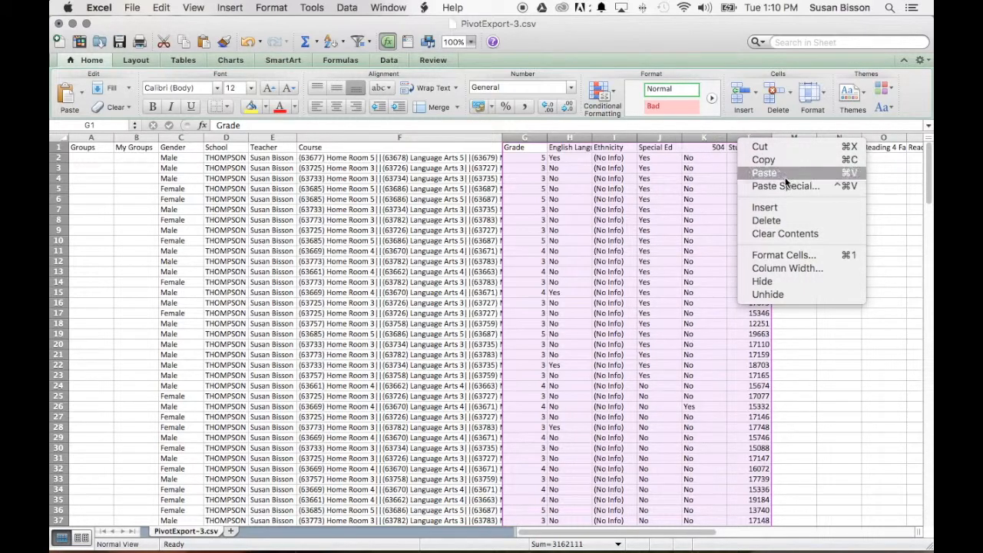
pyautogui.click(809, 281)
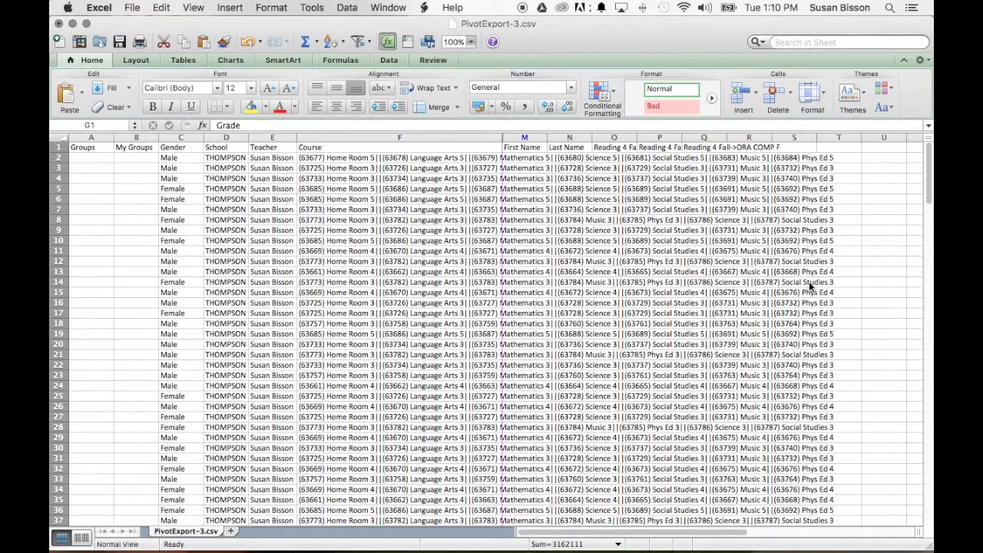
# Unhide the hidden columns between Course and First Name.
pyautogui.click(508, 138)
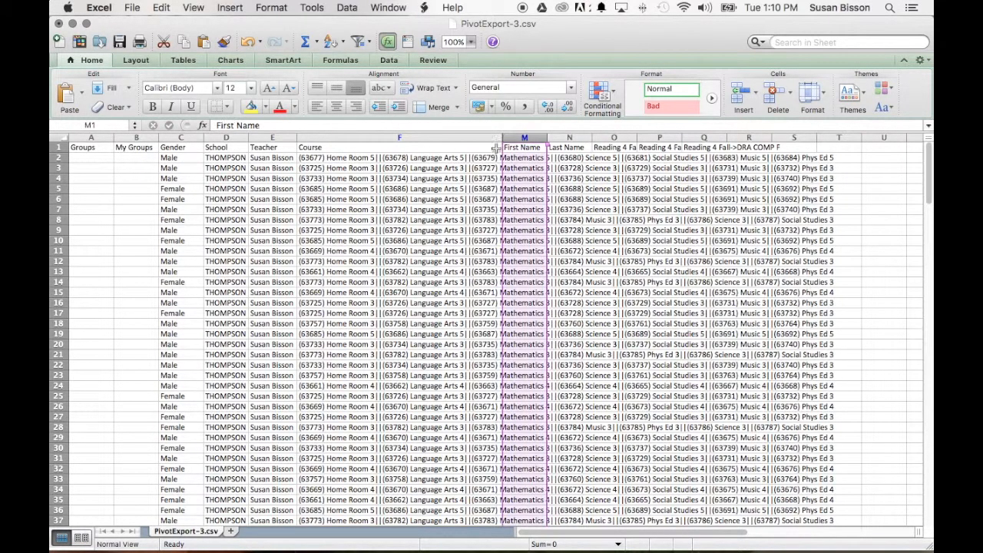
pyautogui.click(823, 146)
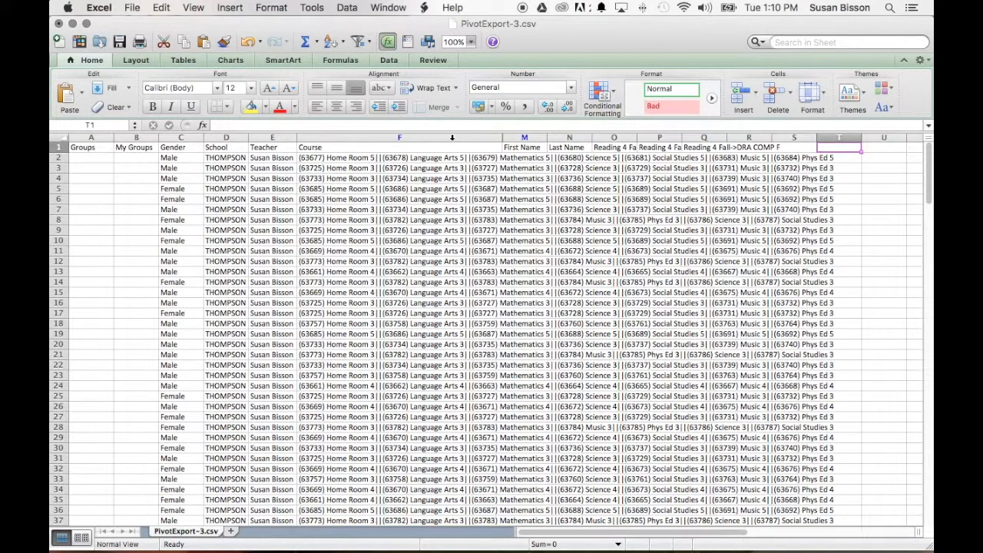
pyautogui.moveTo(452, 138); pyautogui.dragTo(518, 136)
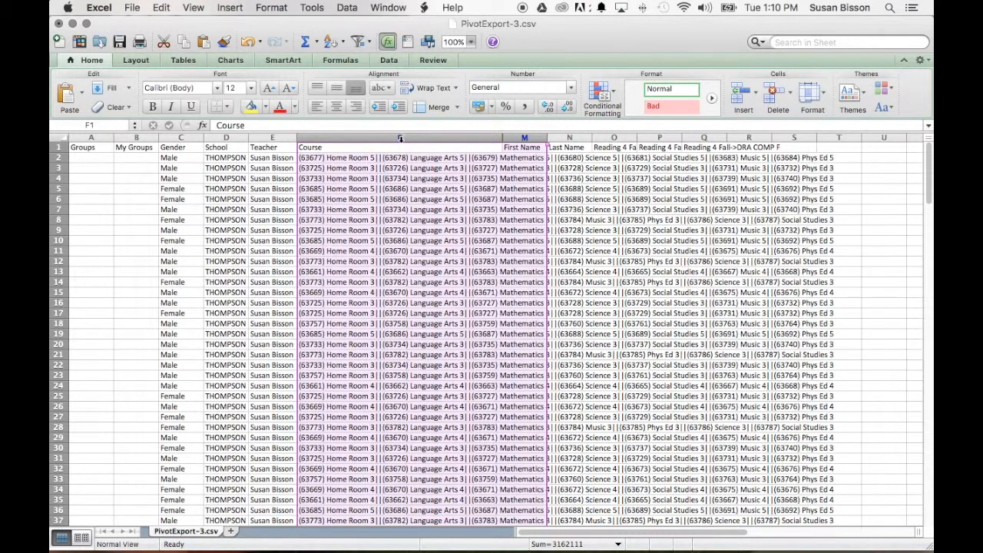
pyautogui.rightClick(486, 137)
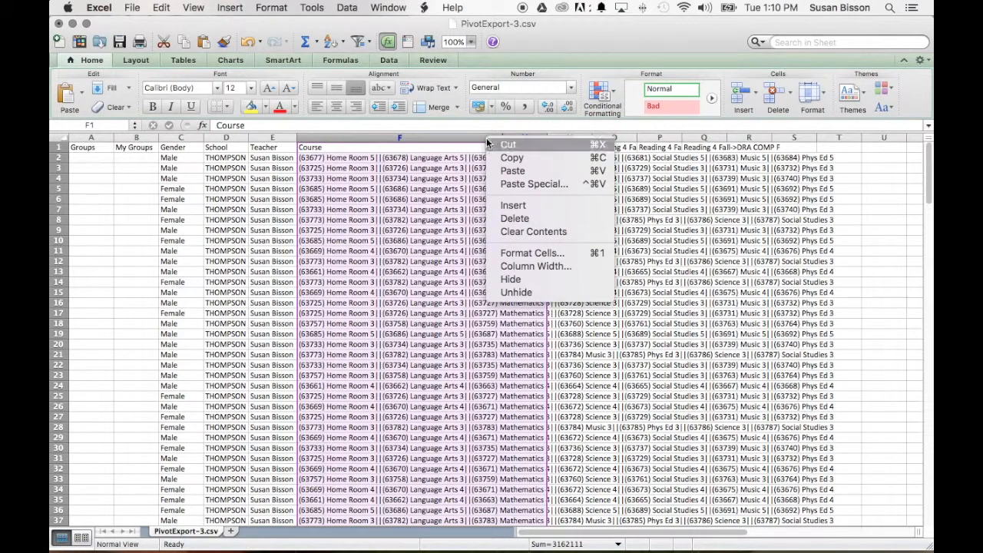
pyautogui.click(544, 292)
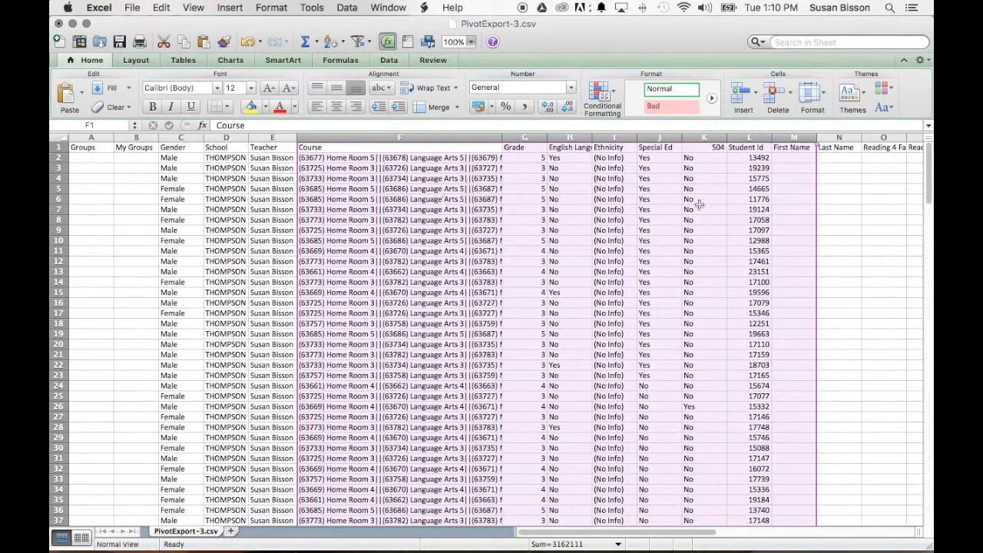
pyautogui.click(835, 197)
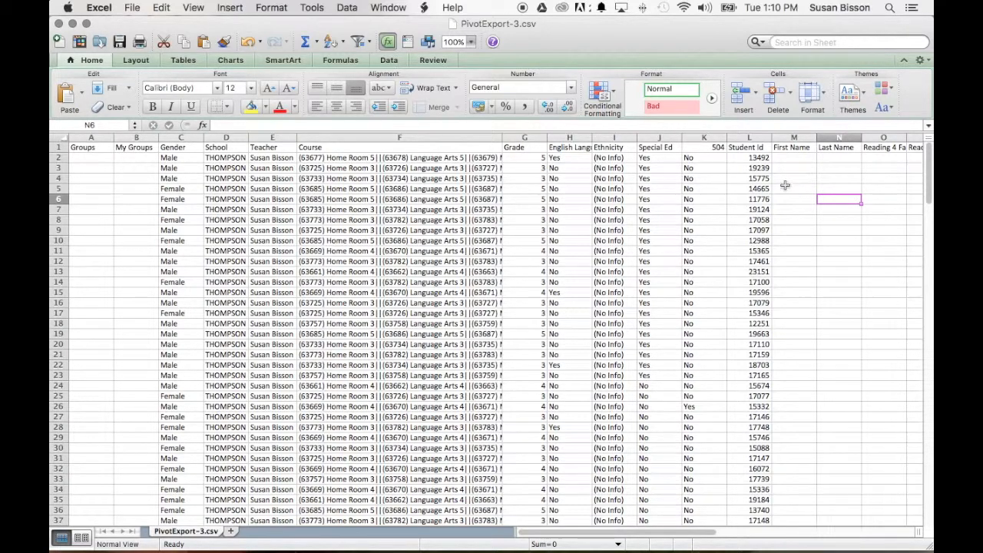
# Delete the entire Course column from the sheet.
pyautogui.click(352, 137)
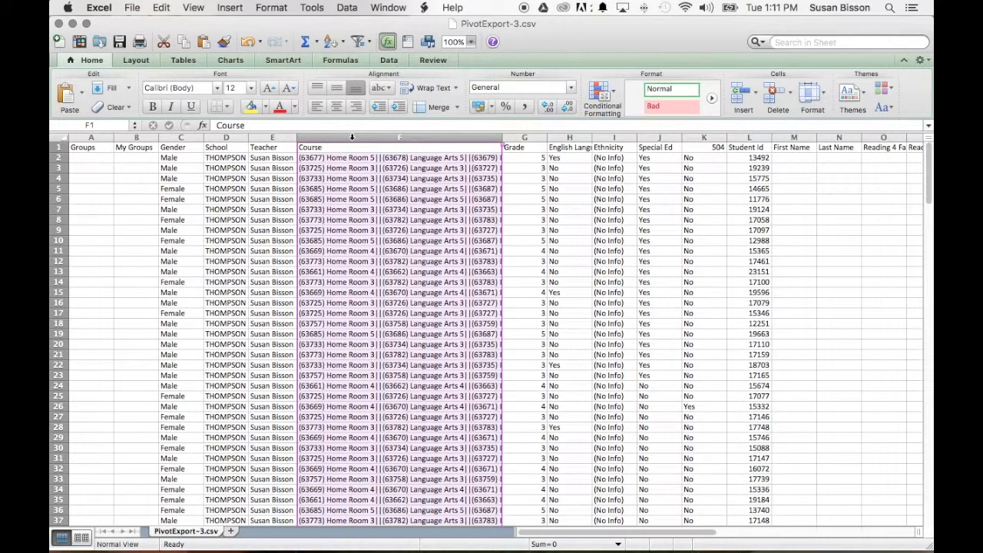
pyautogui.rightClick(352, 138)
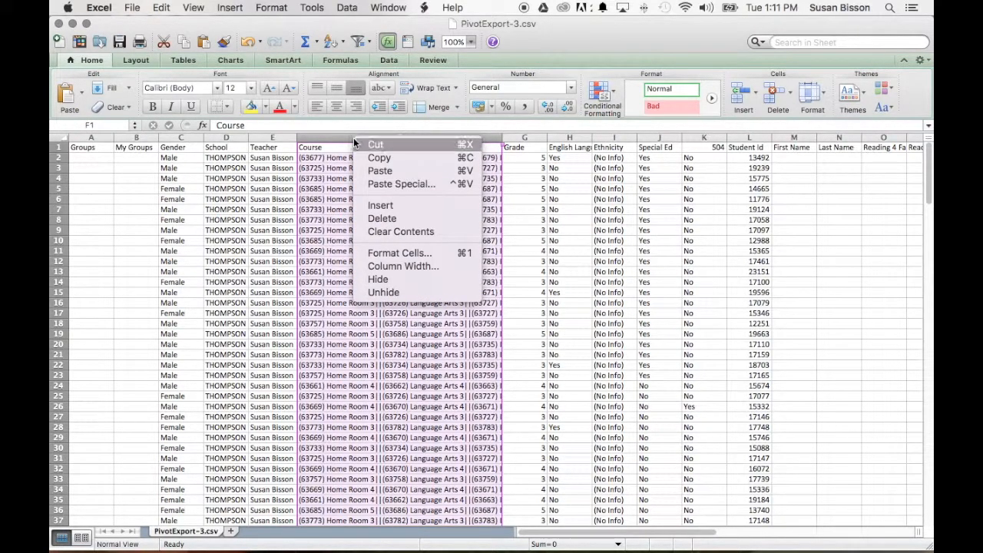
pyautogui.click(400, 218)
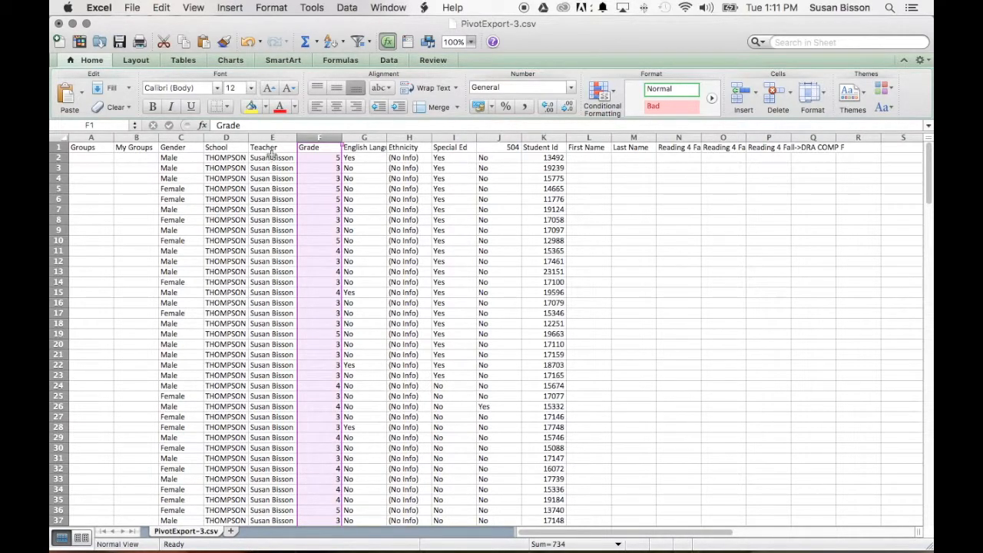
# Freeze the panes above row 2 so the header row stays in view.
pyautogui.click(100, 178)
pyautogui.click(55, 157)
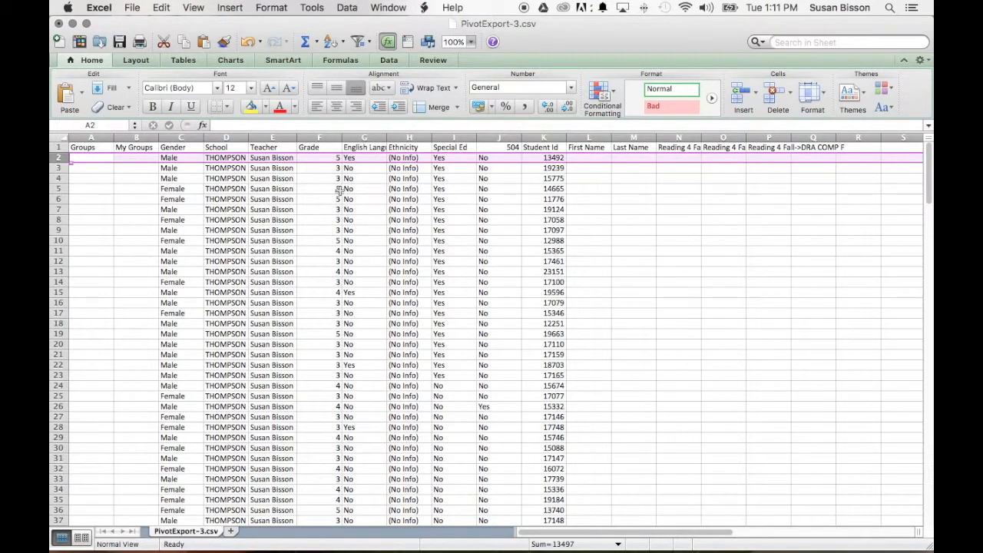
pyautogui.click(470, 42)
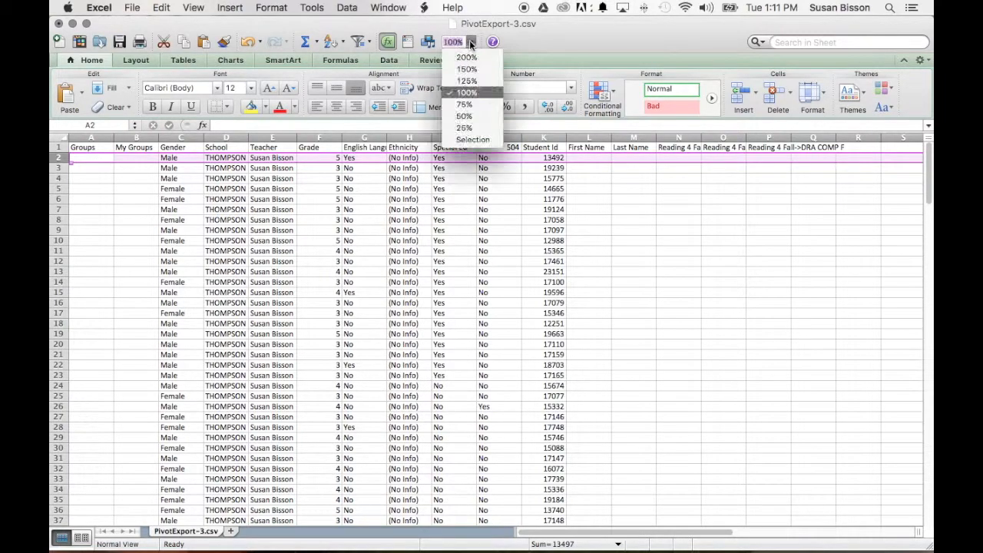
pyautogui.click(467, 69)
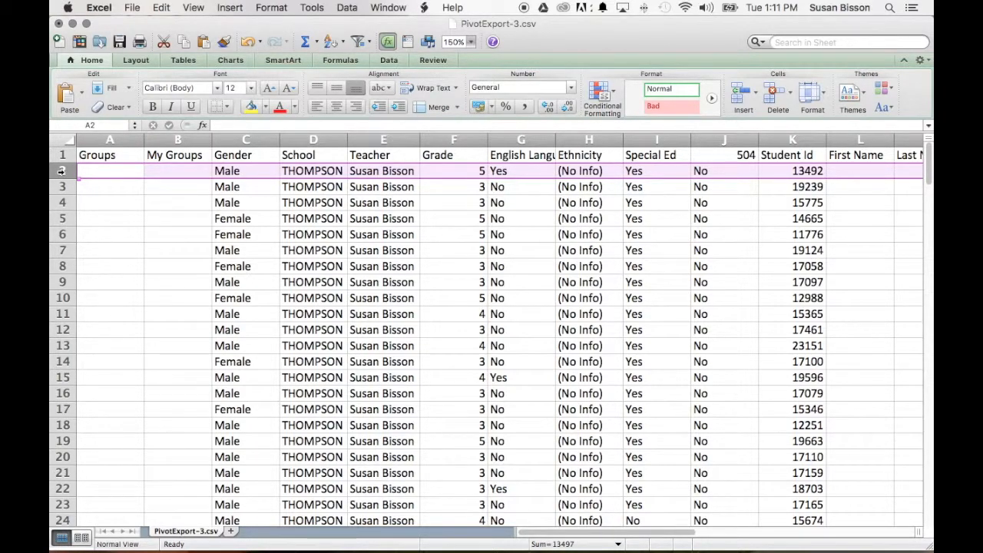
pyautogui.click(388, 7)
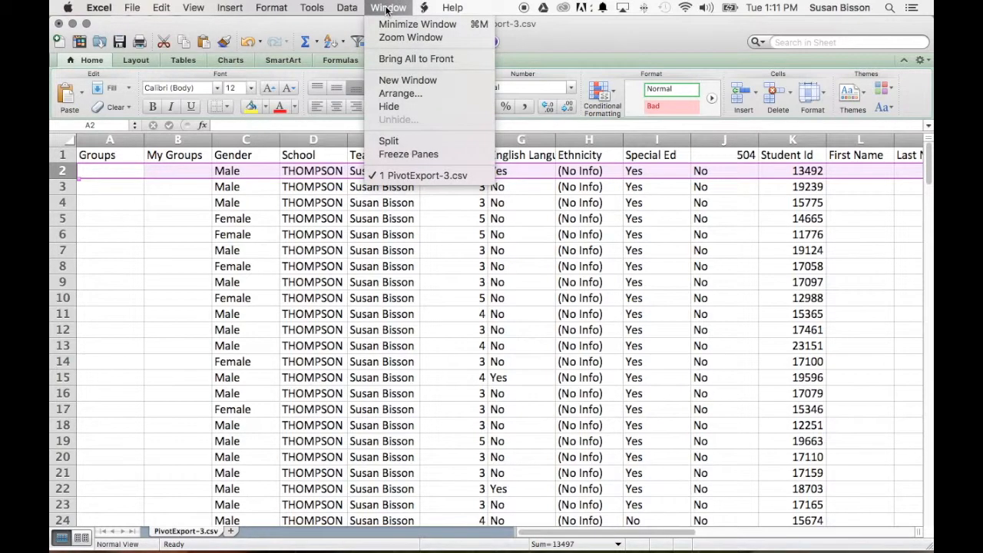
pyautogui.click(408, 153)
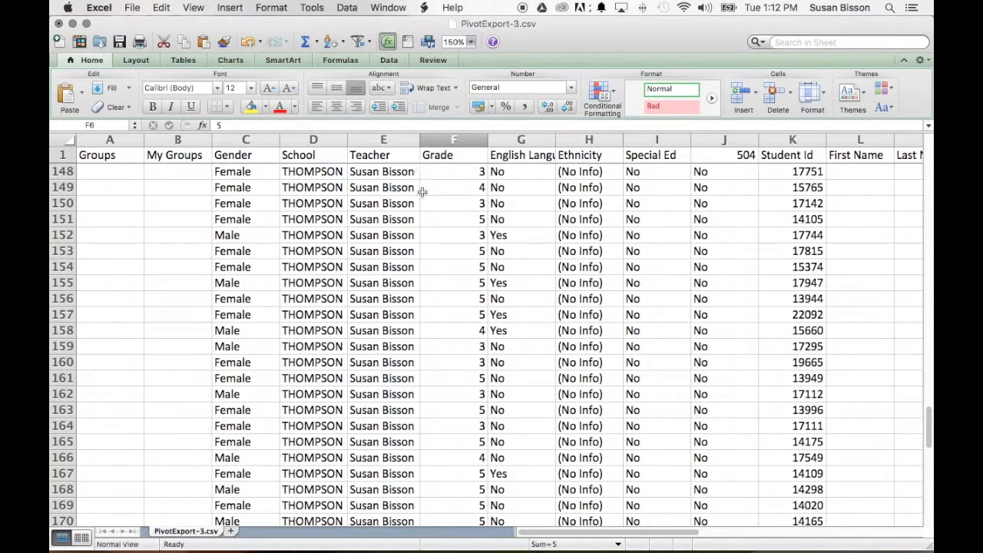
pyautogui.scroll(-8, 437, 219)
pyautogui.scroll(20, 433, 219)
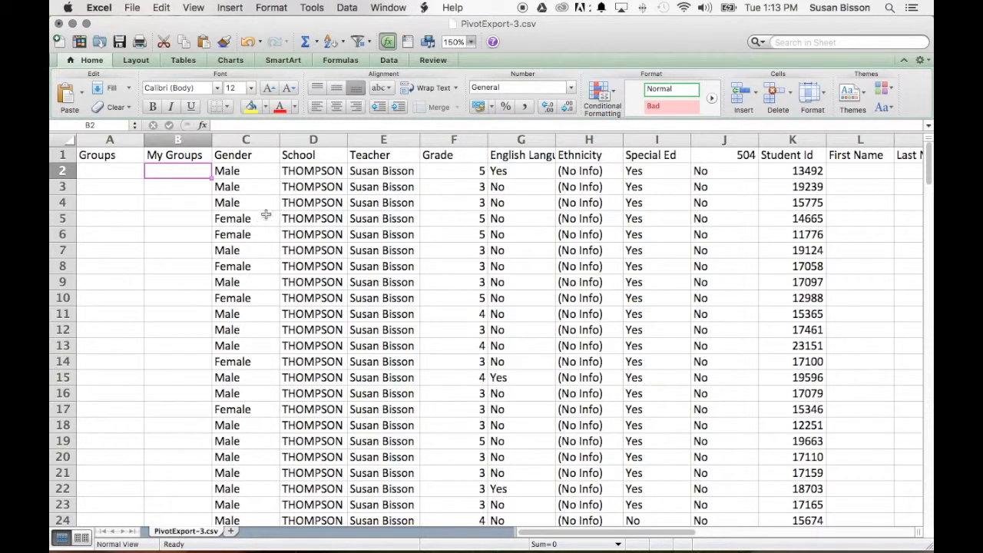
pyautogui.click(394, 62)
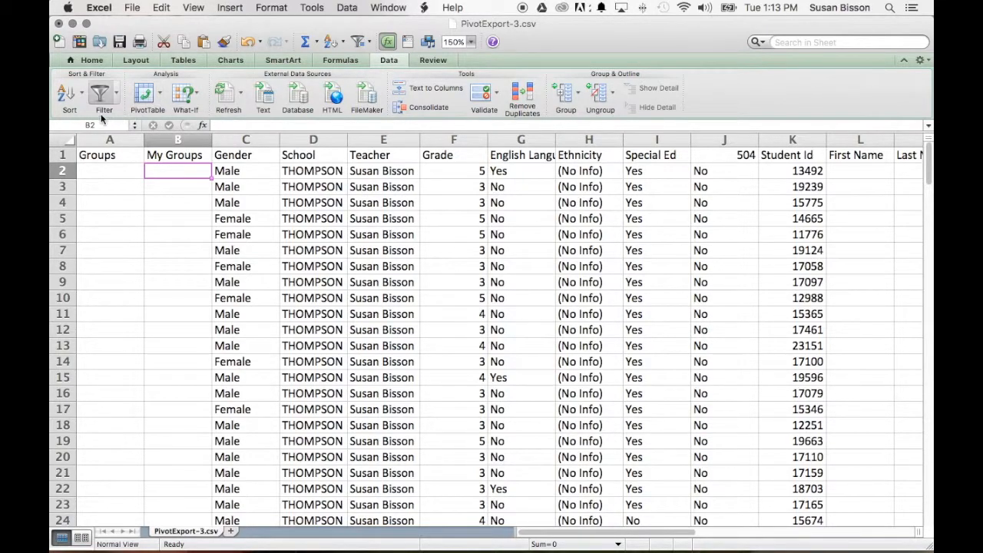
pyautogui.click(82, 93)
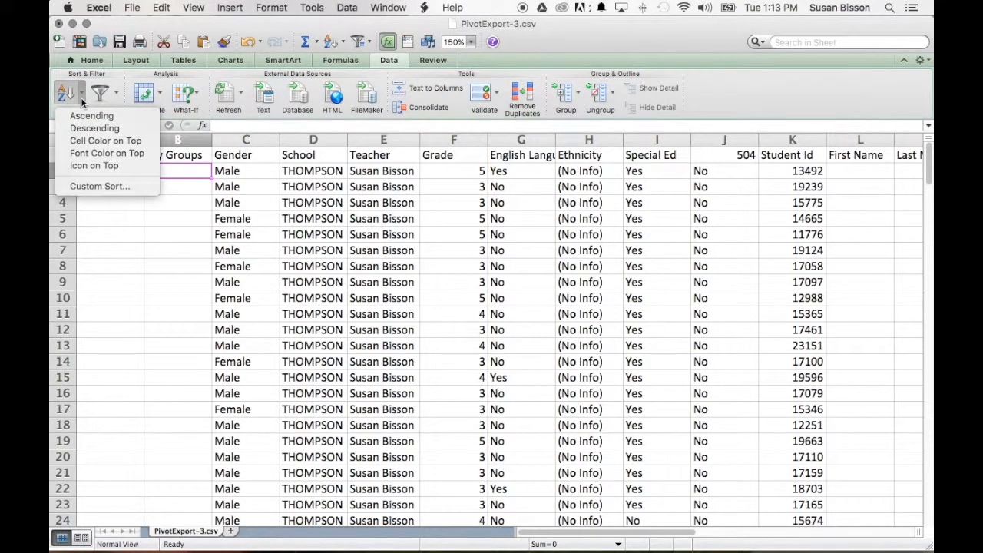
pyautogui.click(394, 66)
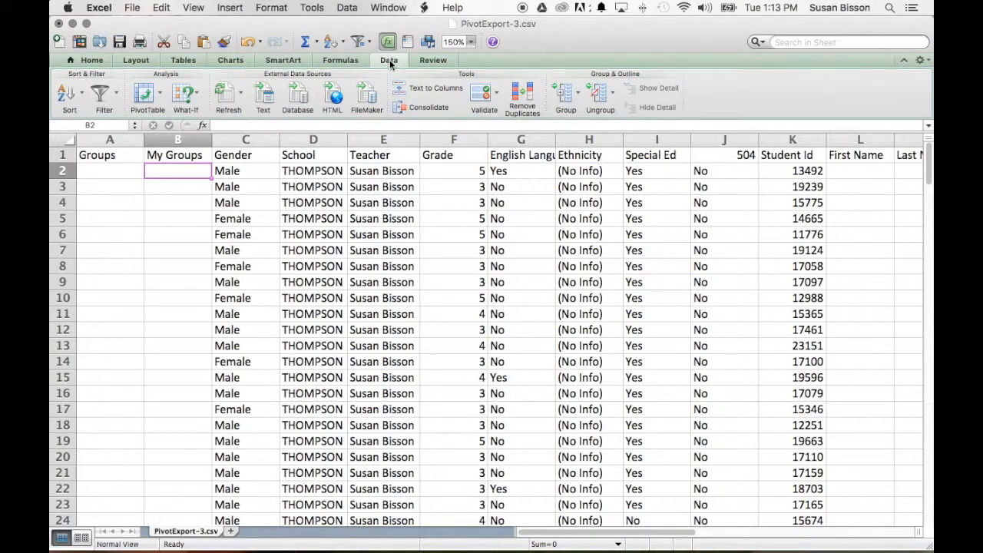
# Set up a sort of the student data with the Grade column, smallest to largest, as the first level.
pyautogui.click(353, 8)
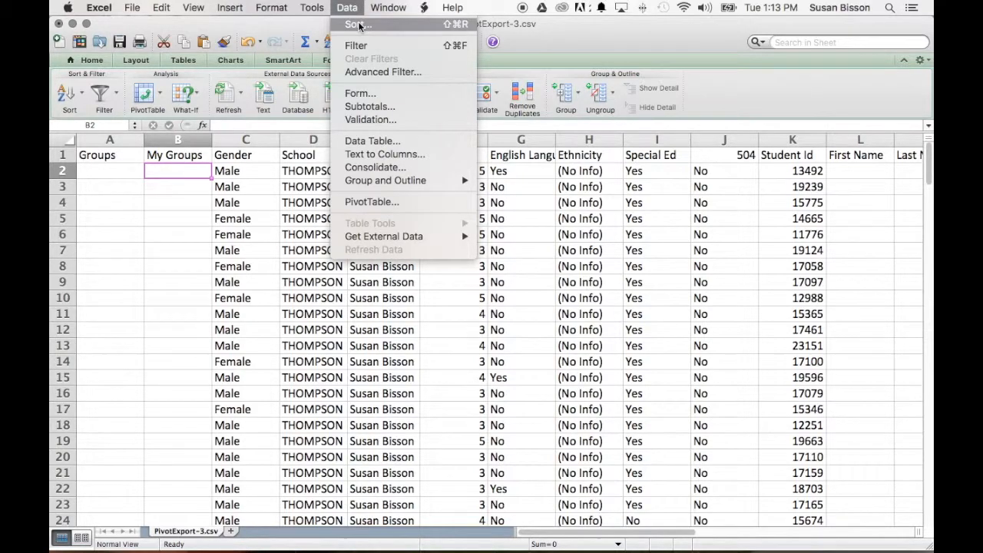
pyautogui.click(358, 26)
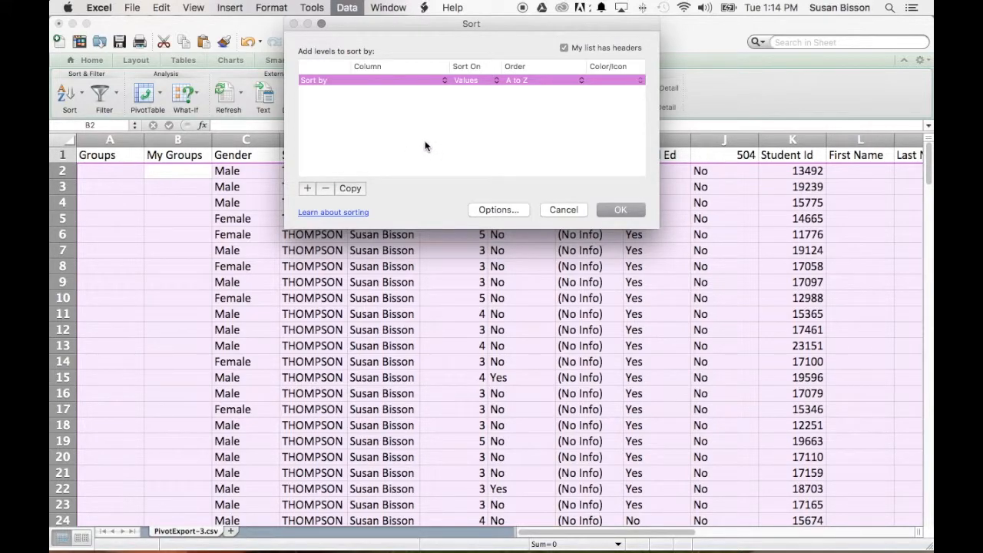
pyautogui.click(444, 80)
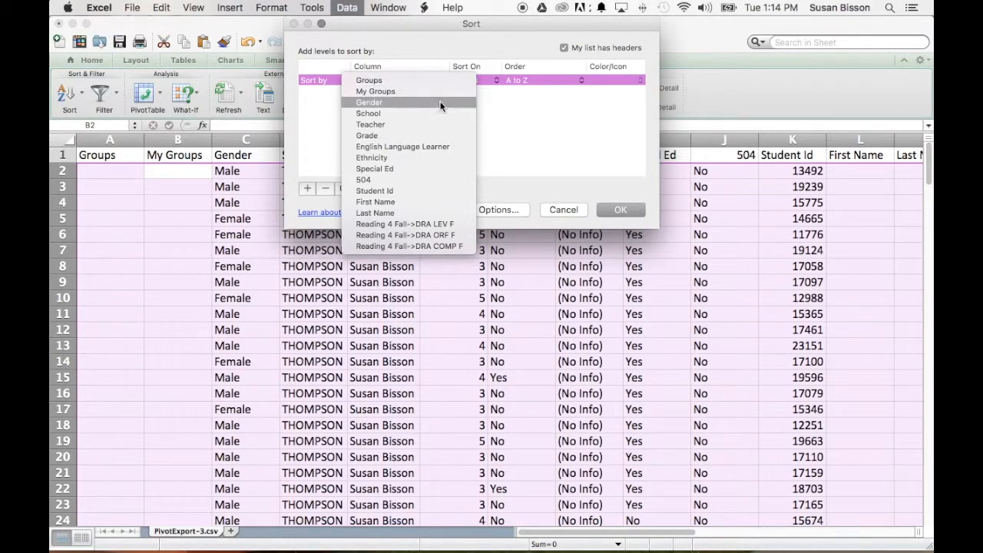
pyautogui.click(434, 135)
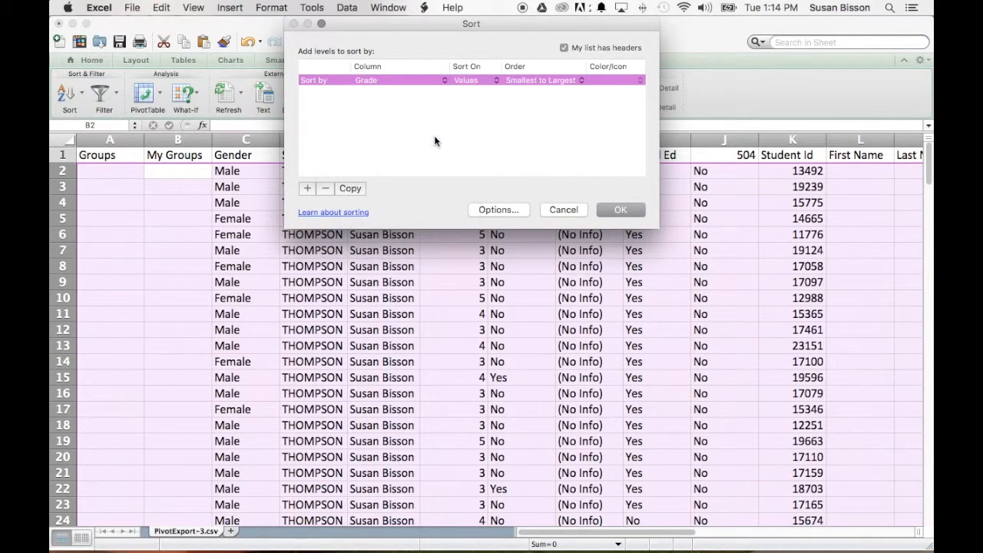
# Add a second sort level on the Last Name column, A to Z, and apply the sort.
pyautogui.click(307, 189)
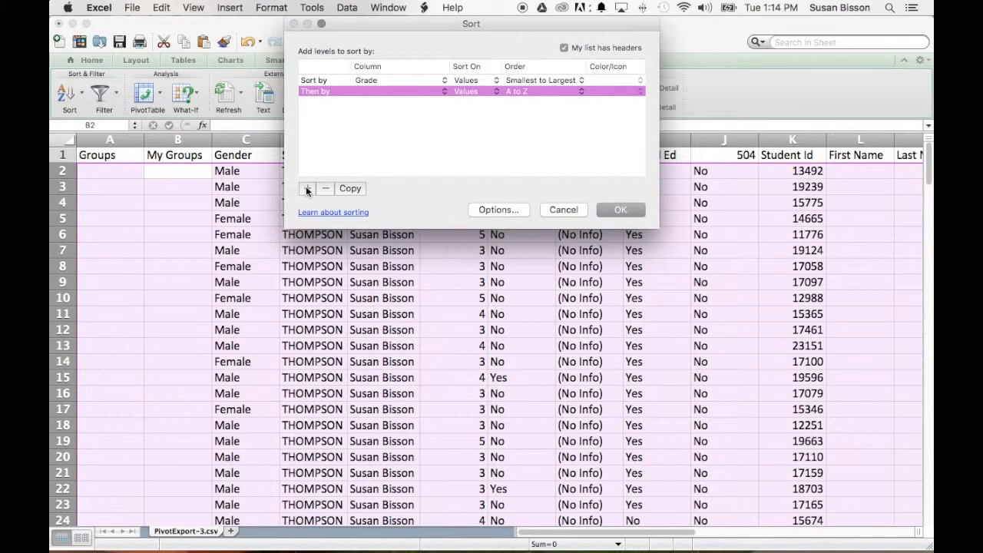
pyautogui.click(496, 92)
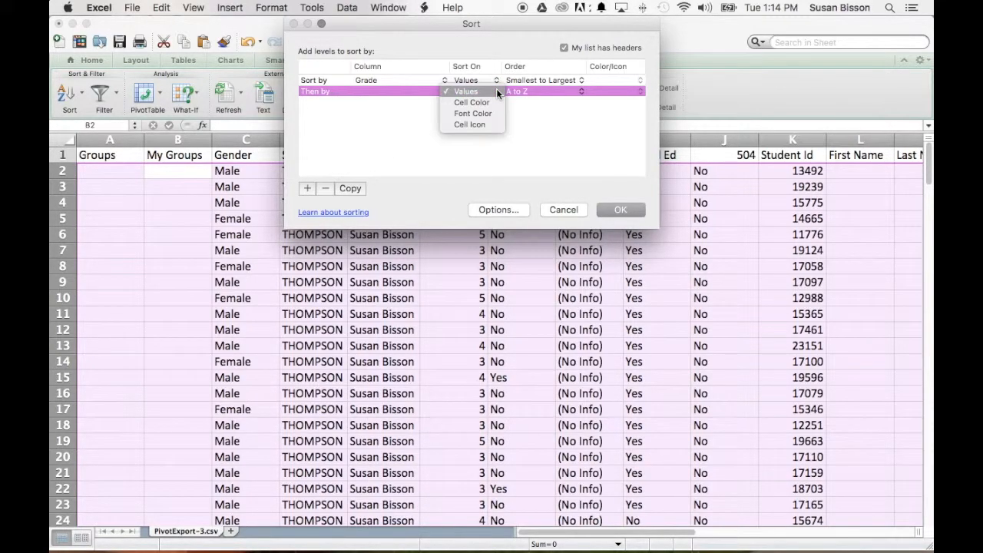
pyautogui.click(384, 123)
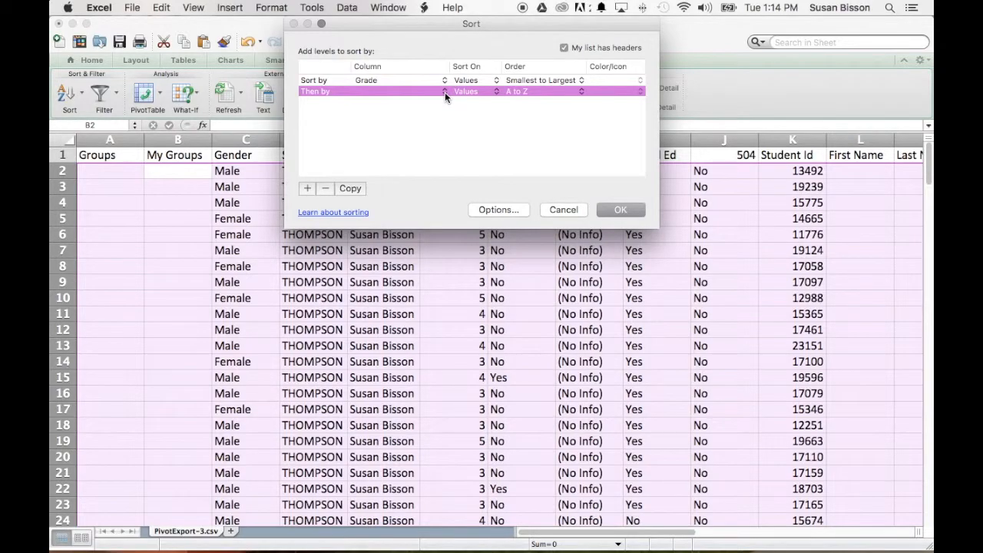
pyautogui.click(445, 92)
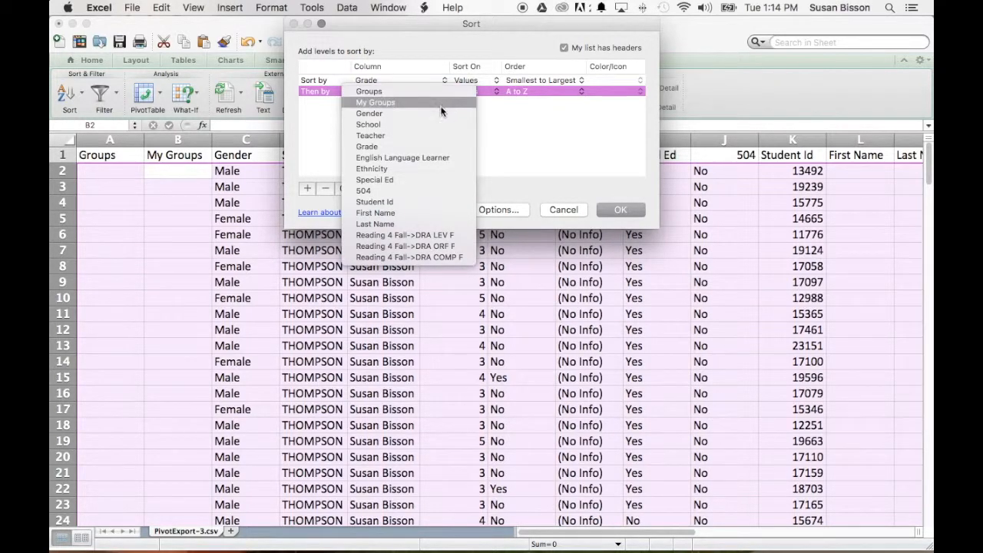
pyautogui.click(428, 223)
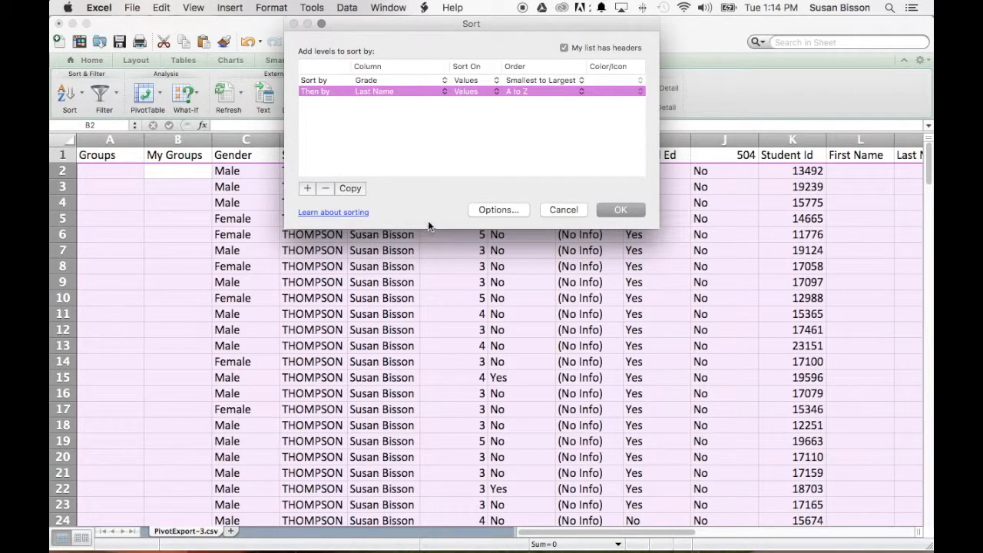
pyautogui.click(622, 211)
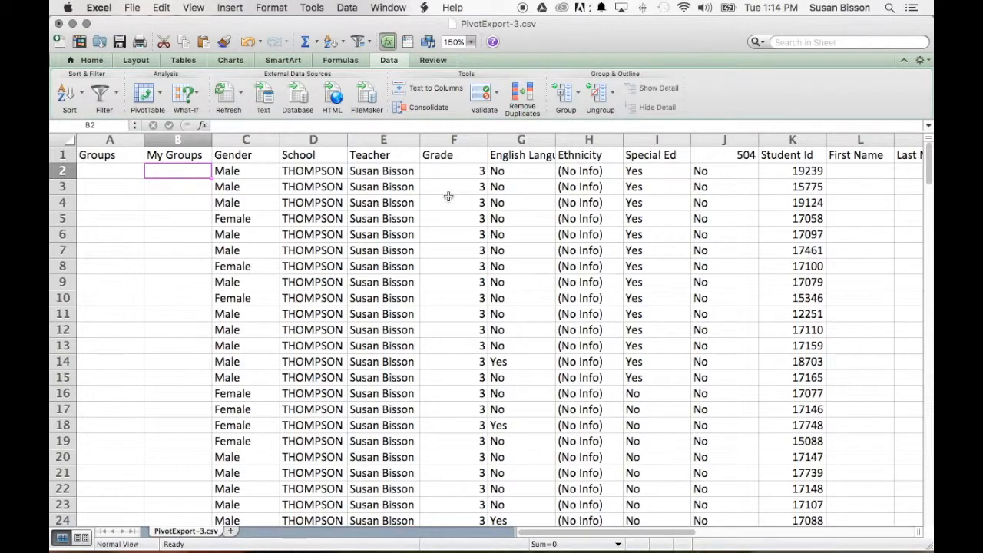
# Look through the sorted rows to check the order of the students by Grade.
pyautogui.scroll(-9, 477, 213)
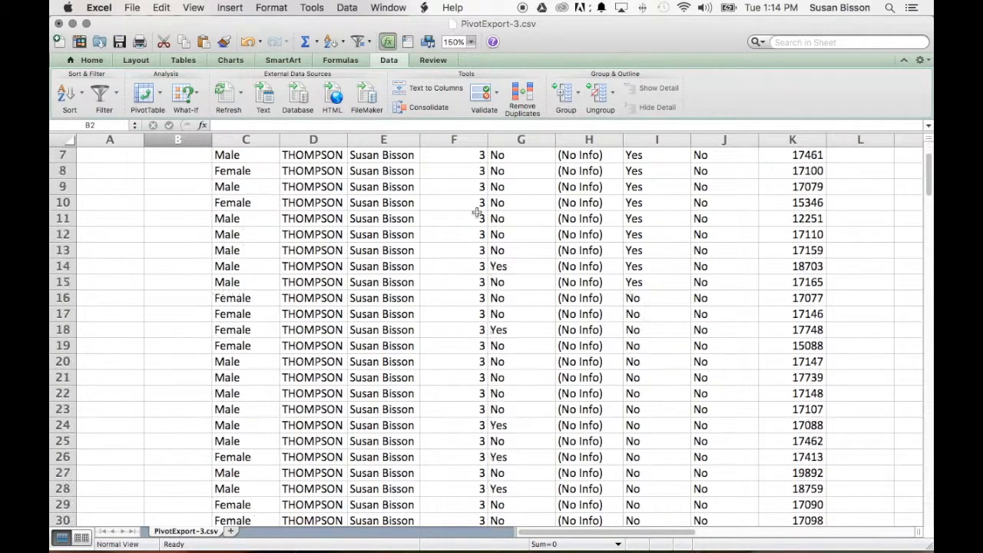
pyautogui.scroll(-20, 477, 213)
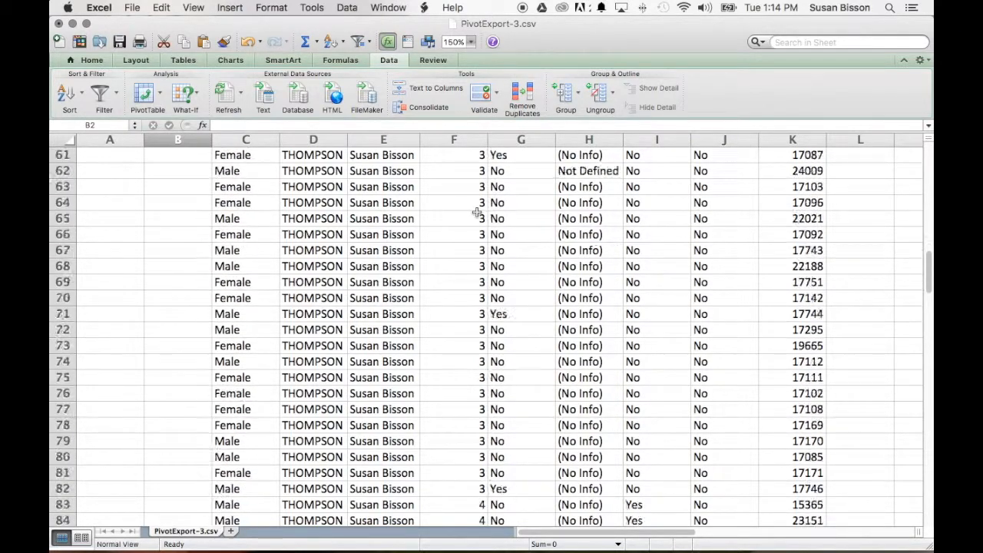
pyautogui.scroll(-8, 477, 214)
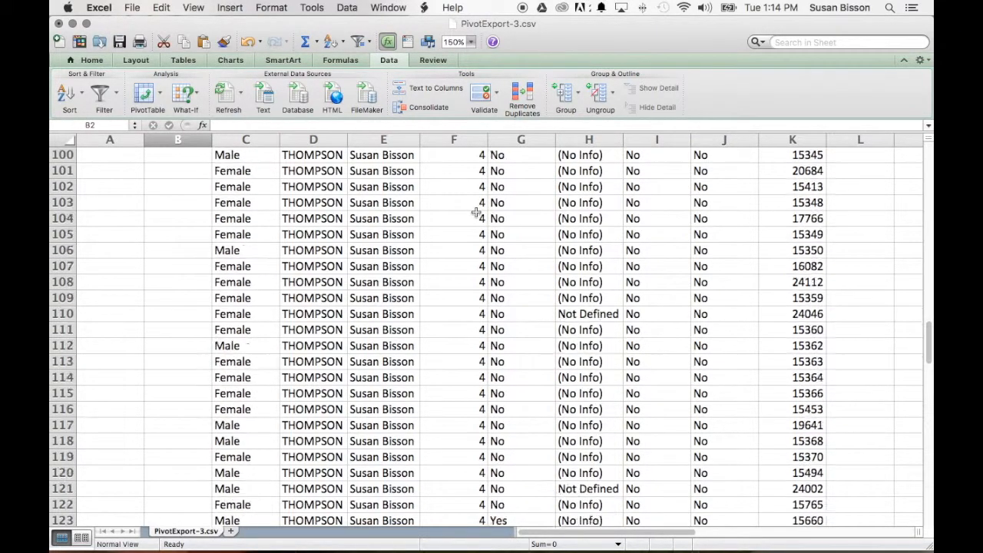
pyautogui.scroll(-3, 477, 214)
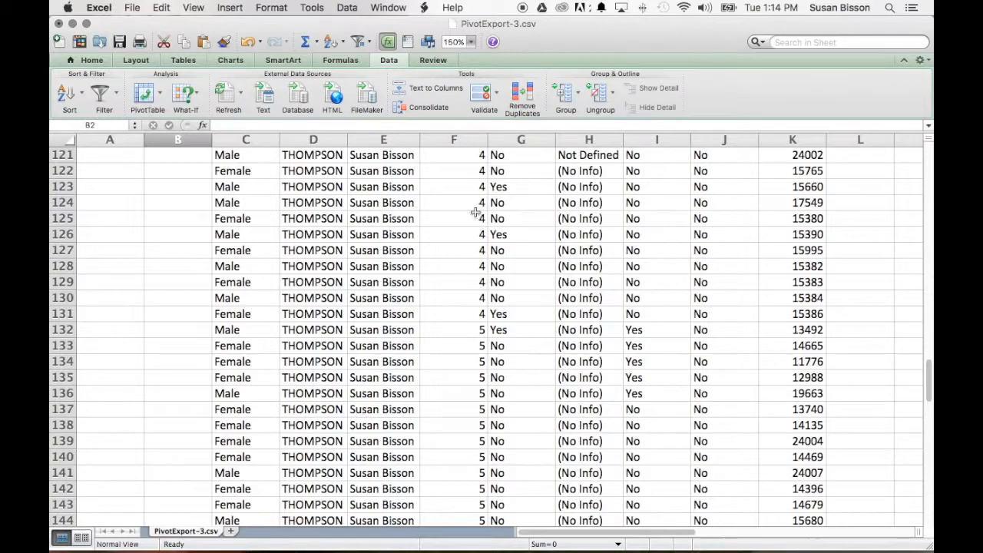
pyautogui.scroll(-4, 471, 211)
pyautogui.scroll(-9, 472, 210)
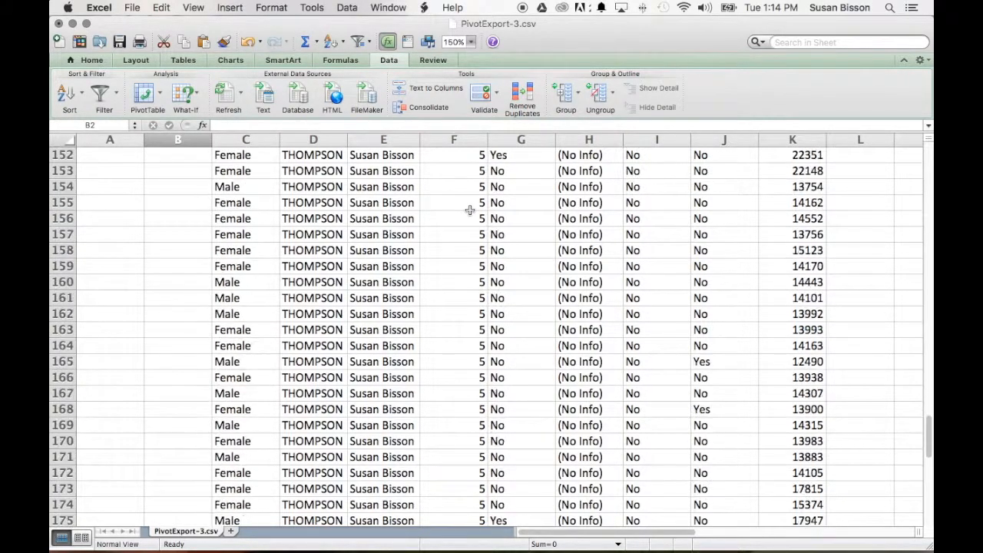
pyautogui.moveTo(588, 535); pyautogui.dragTo(563, 536)
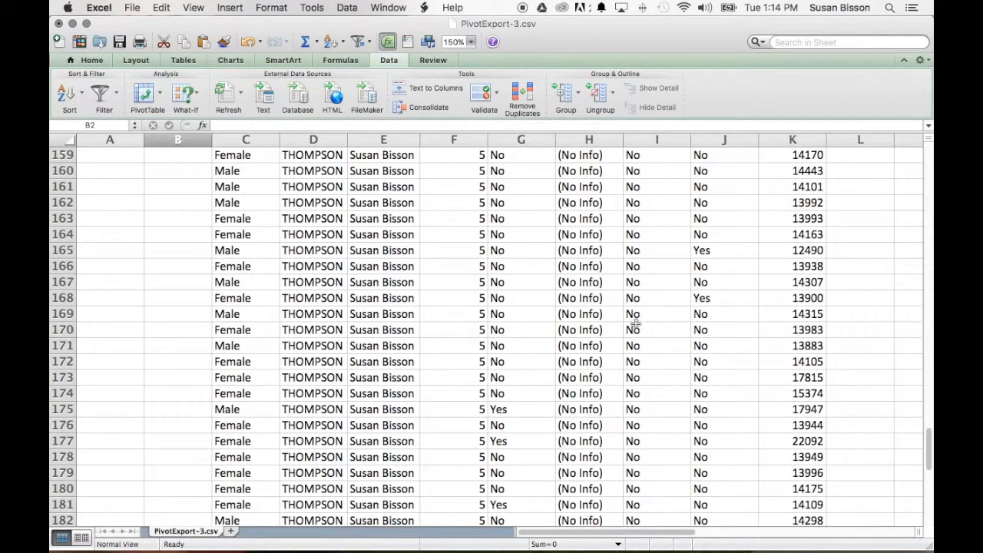